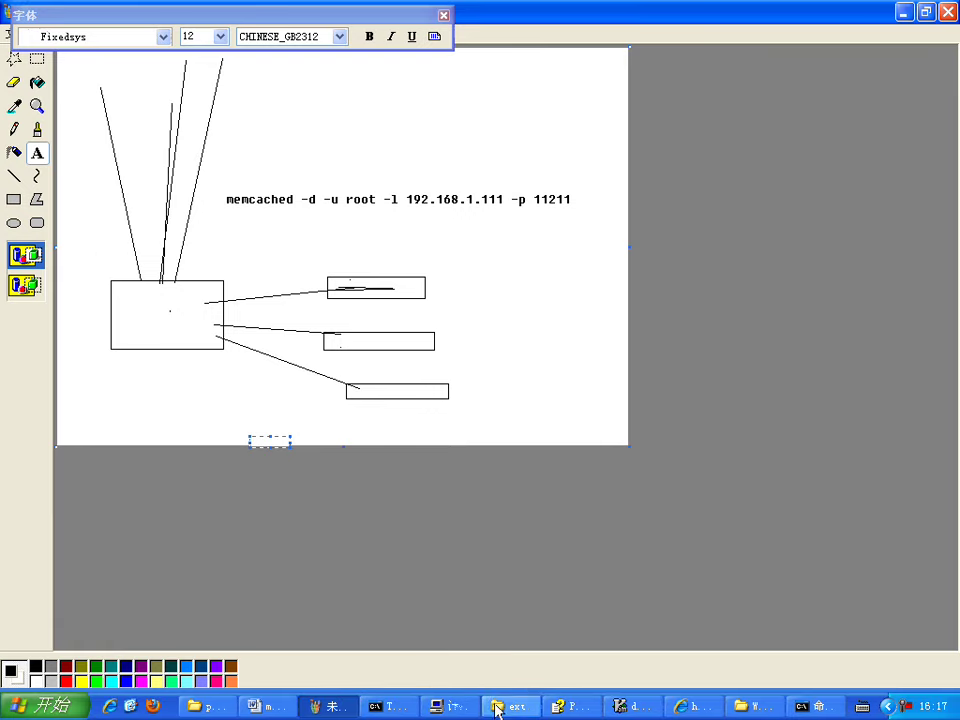
Step: Switch to memcache.doc in Word and add an indented first item, 1 .内网, under the heading 九、Memcache 的安全
{"action": "left_click", "coordinate": [620, 706]}
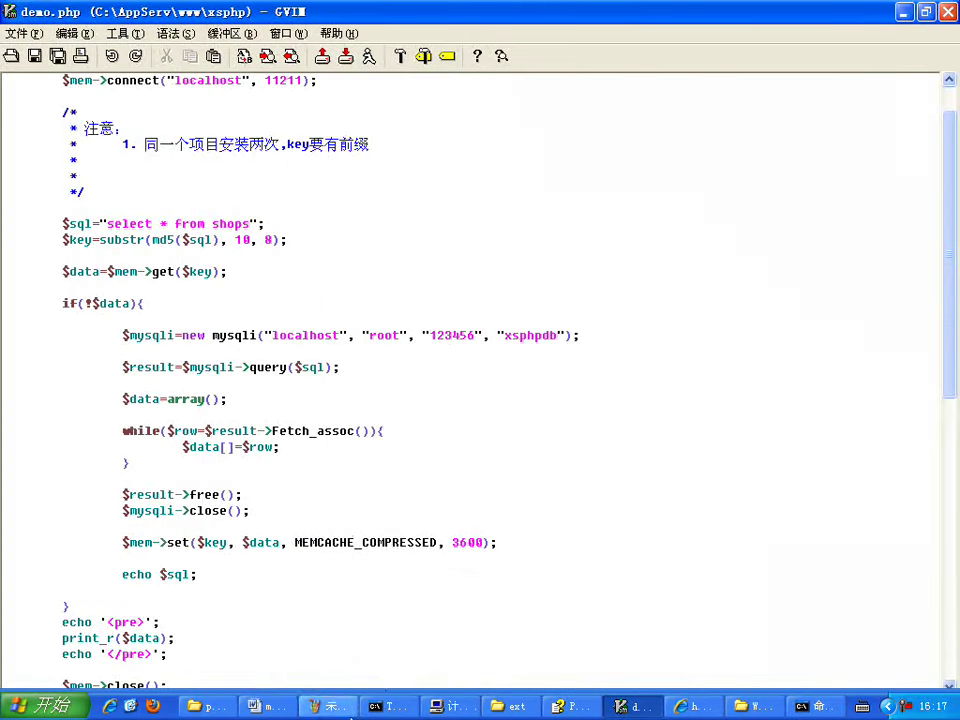
{"action": "left_click", "coordinate": [272, 706]}
{"action": "left_click", "coordinate": [135, 532]}
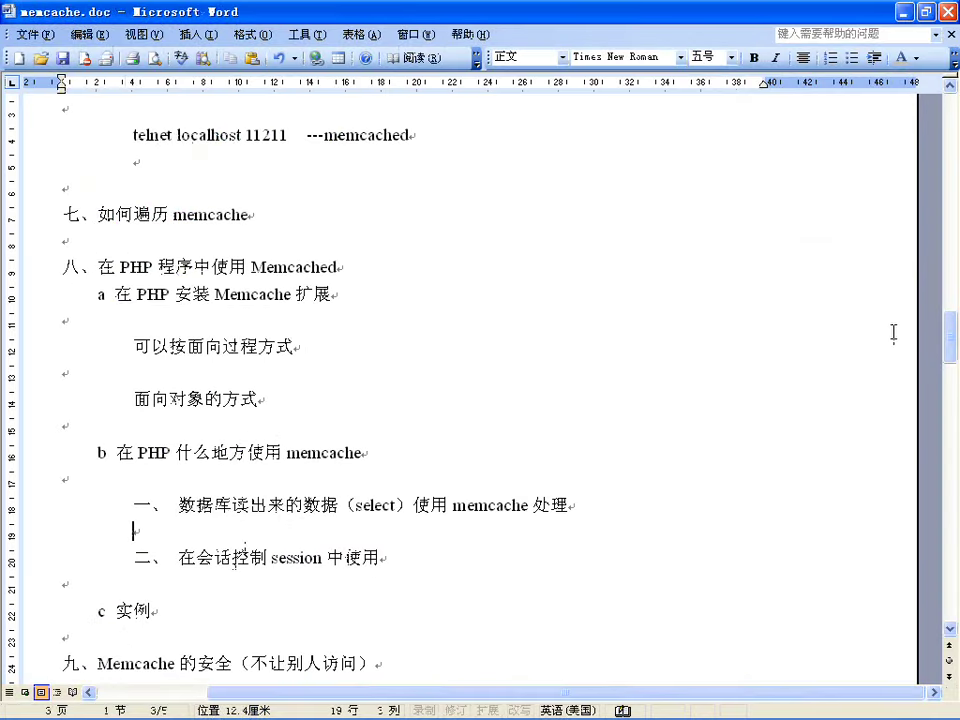
{"action": "left_click_drag", "start_coordinate": [950, 338], "coordinate": [950, 353]}
{"action": "left_click", "coordinate": [189, 476]}
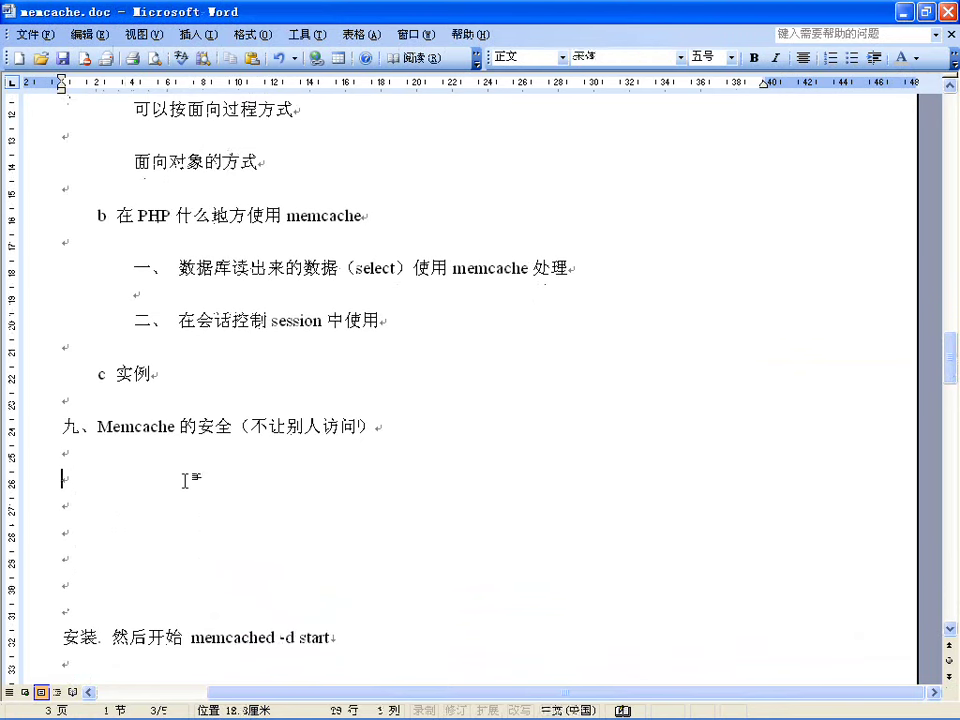
{"action": "key", "text": "Tab"}
{"action": "type", "text": "1."}
{"action": "key", "text": "ctrl+space"}
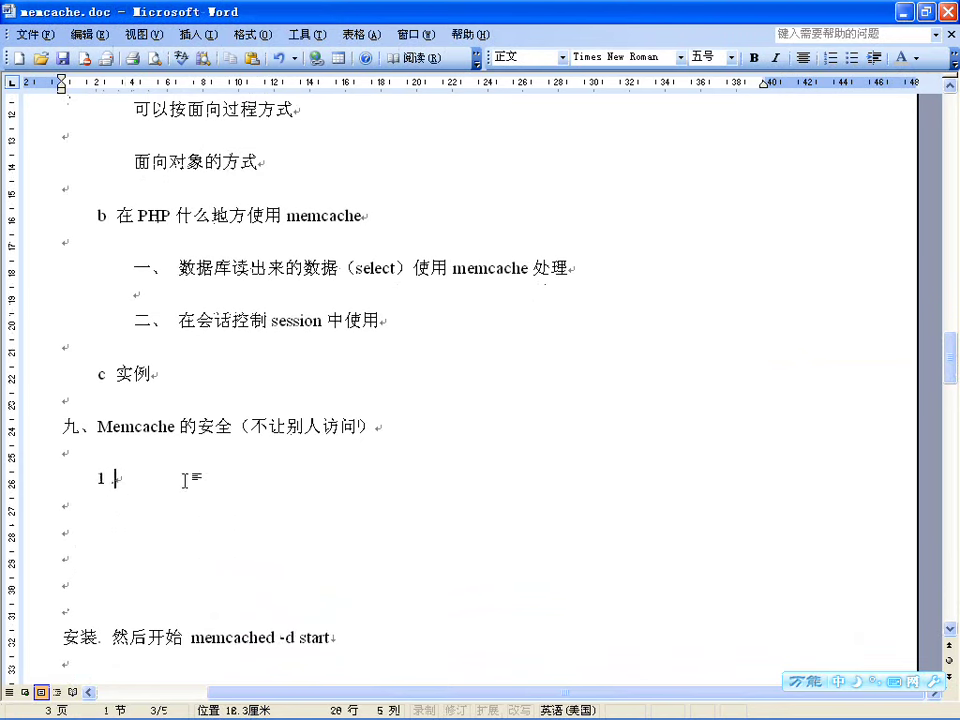
{"action": "type", "text": "内"}
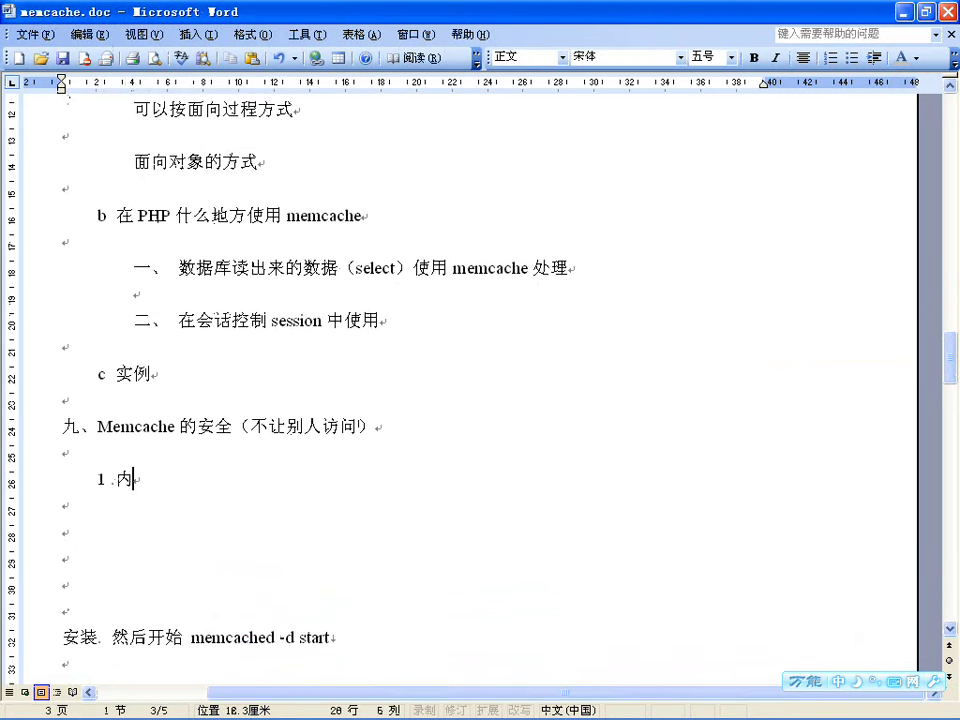
{"action": "type", "text": "wq"}
{"action": "key", "text": "space"}
{"action": "key", "text": "Return"}
{"action": "key", "text": "ctrl+space"}
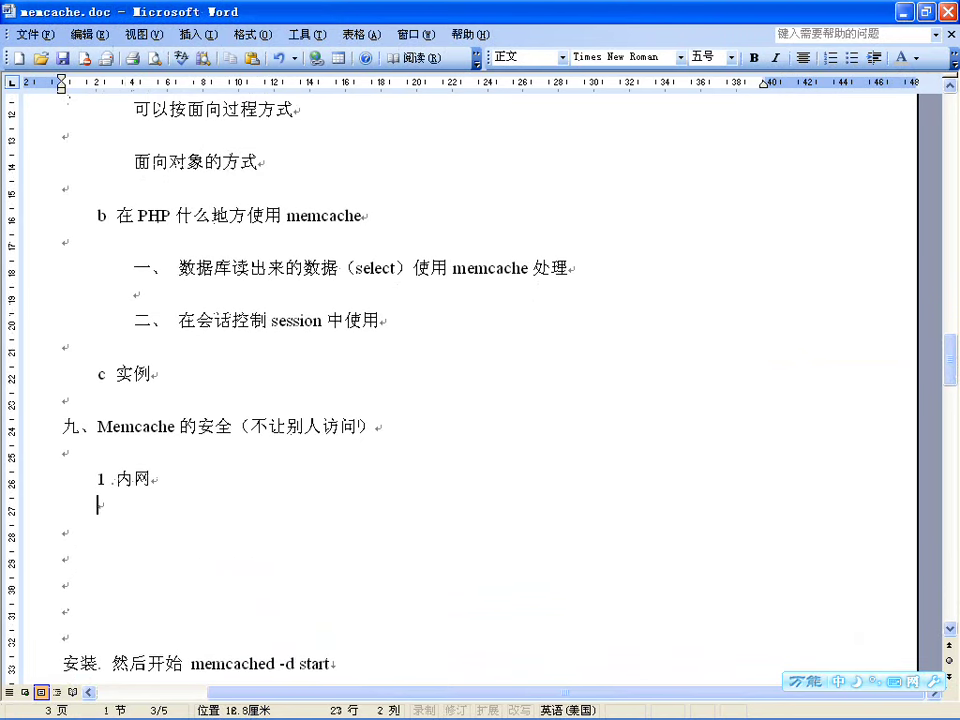
Step: Add a second item, 2. 设置放火墙, on the line below 内网
{"action": "left_click", "coordinate": [315, 486]}
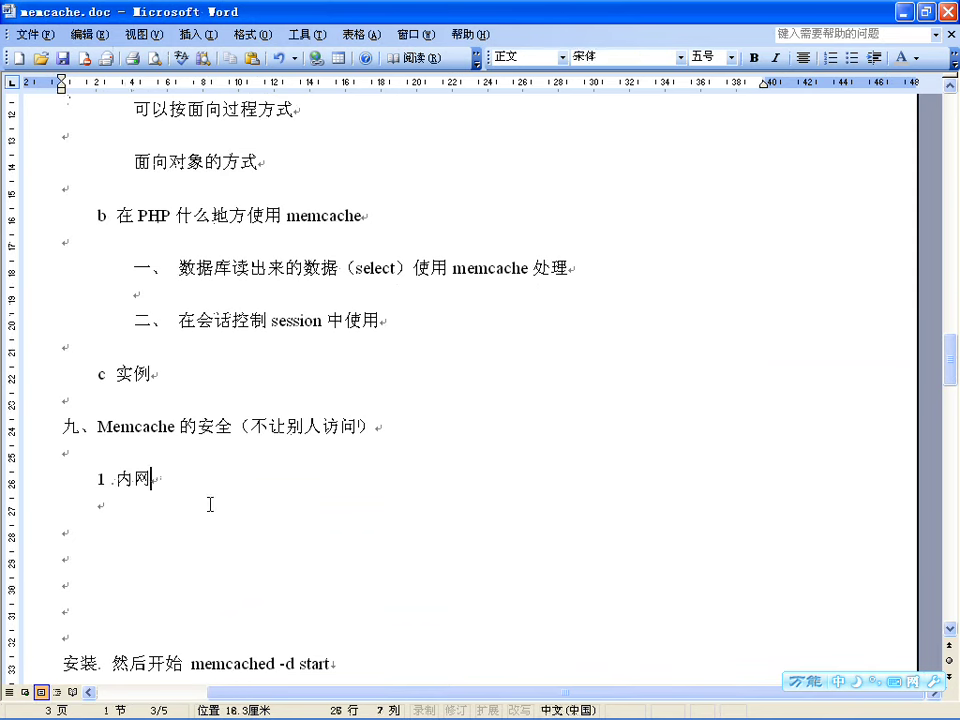
{"action": "left_click", "coordinate": [143, 513]}
{"action": "type", "text": "2."}
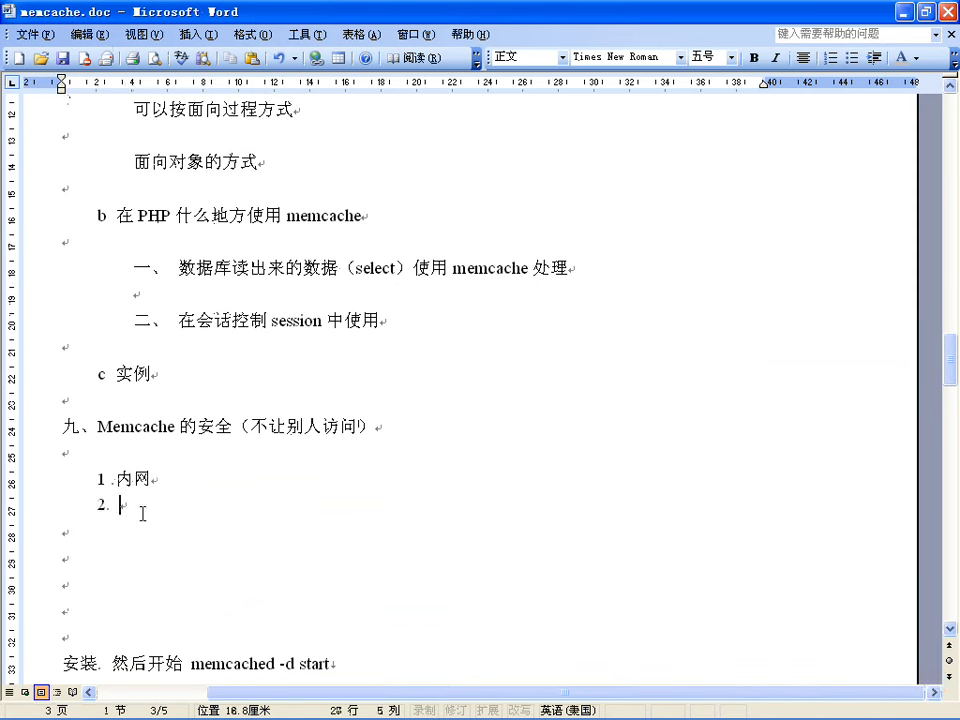
{"action": "key", "text": "ctrl+space"}
{"action": "type", "text": "设置"}
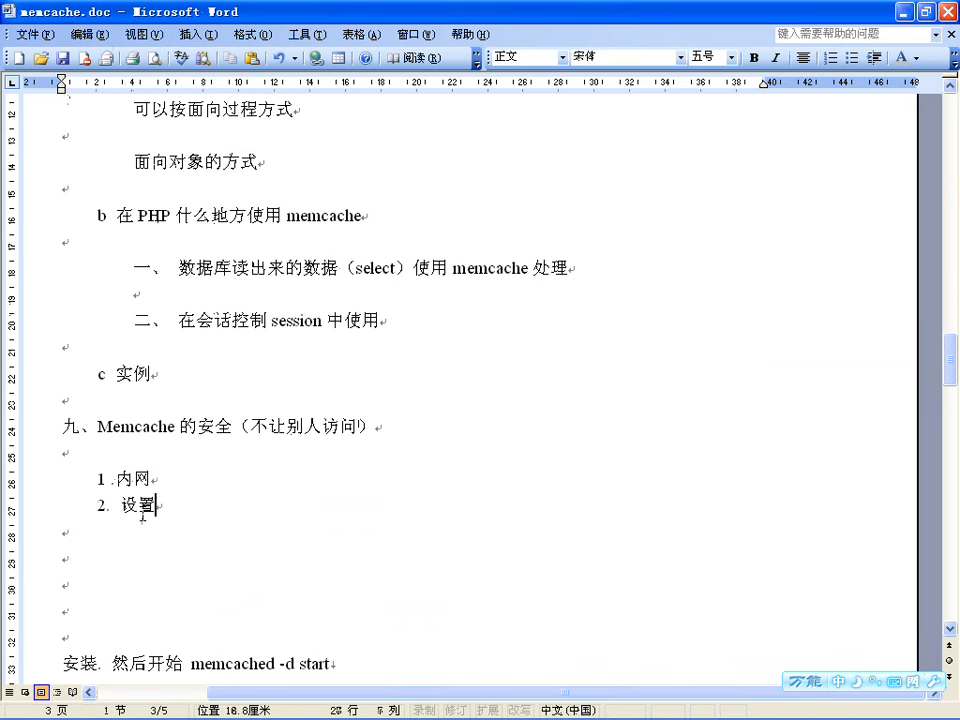
{"action": "type", "text": "防huo"}
{"action": "key", "text": "BackSpace"}
{"action": "key", "text": "BackSpace"}
{"action": "key", "text": "BackSpace"}
{"action": "key", "text": "BackSpace"}
{"action": "type", "text": "fanghua"}
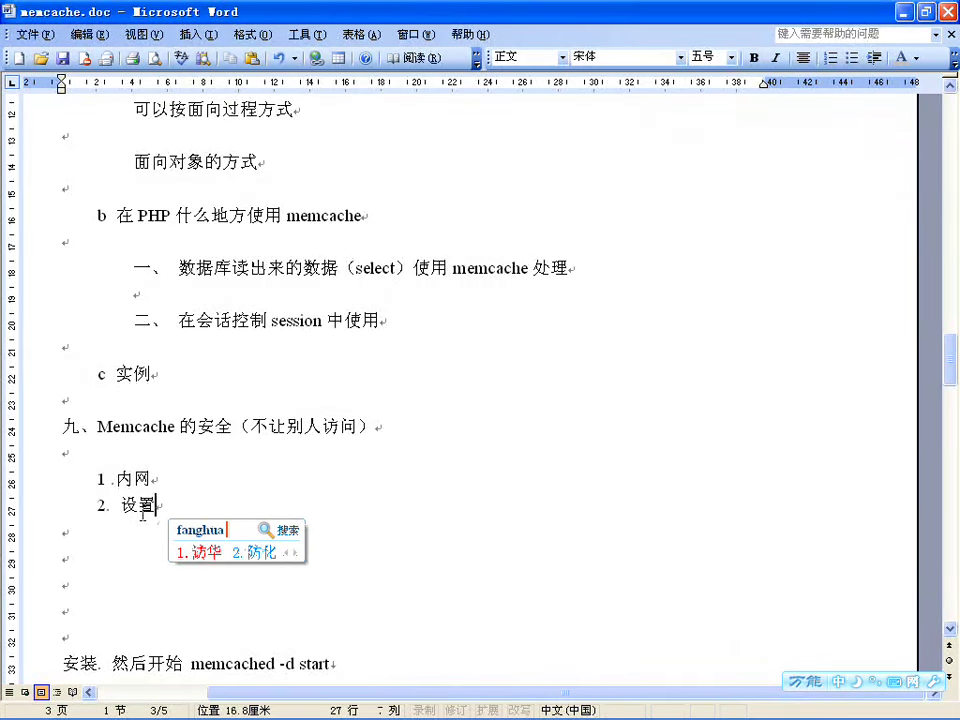
{"action": "key", "text": "BackSpace"}
{"action": "type", "text": "o"}
{"action": "key", "text": "space"}
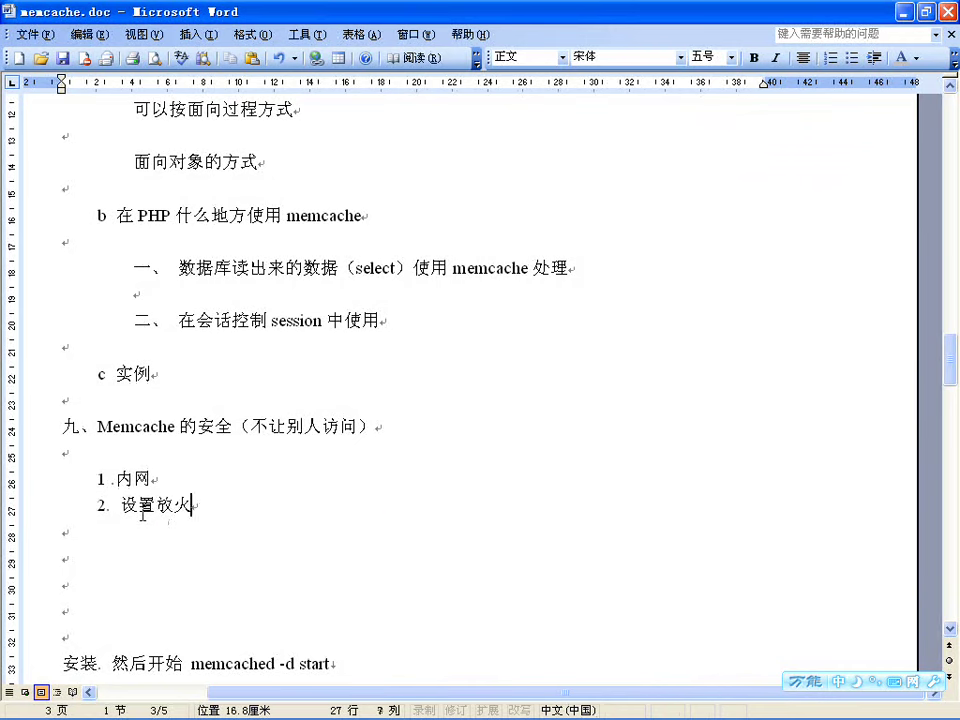
{"action": "type", "text": "qiang"}
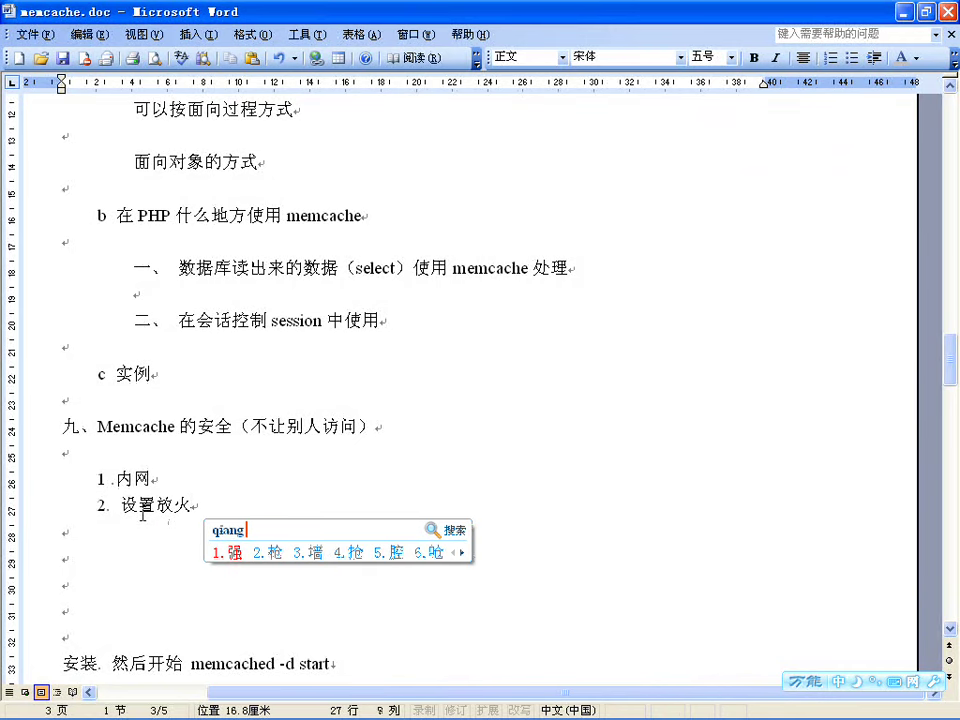
{"action": "type", "text": "3"}
Step: Start an indented firewall rule below 设置放火墙 with the text Iptables –A INPUT –p
{"action": "key", "text": "Return"}
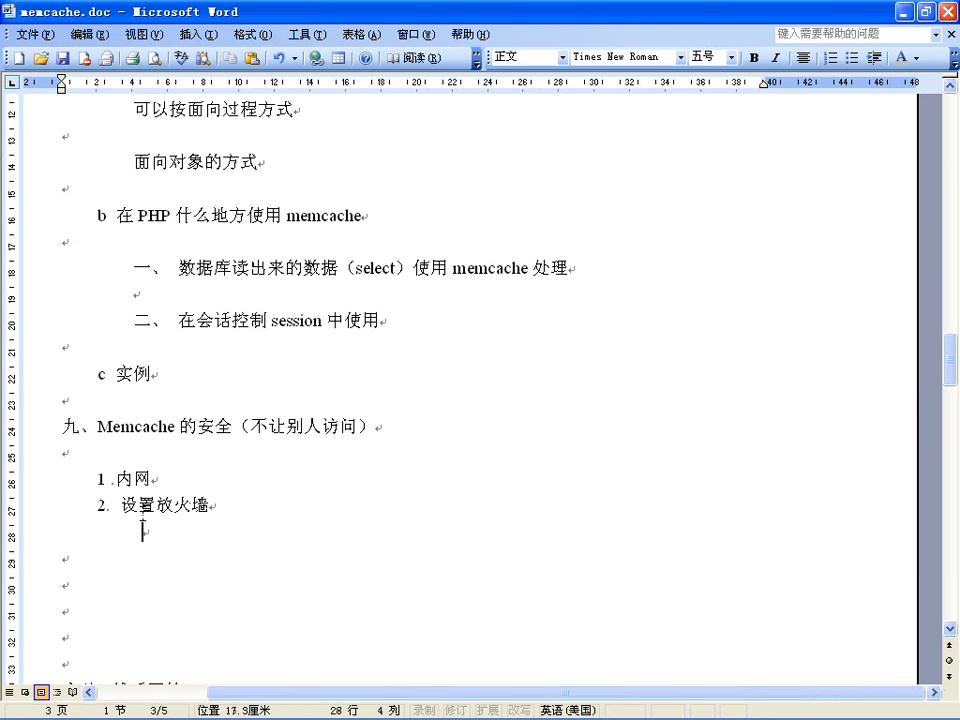
{"action": "type", "text": "iptables "}
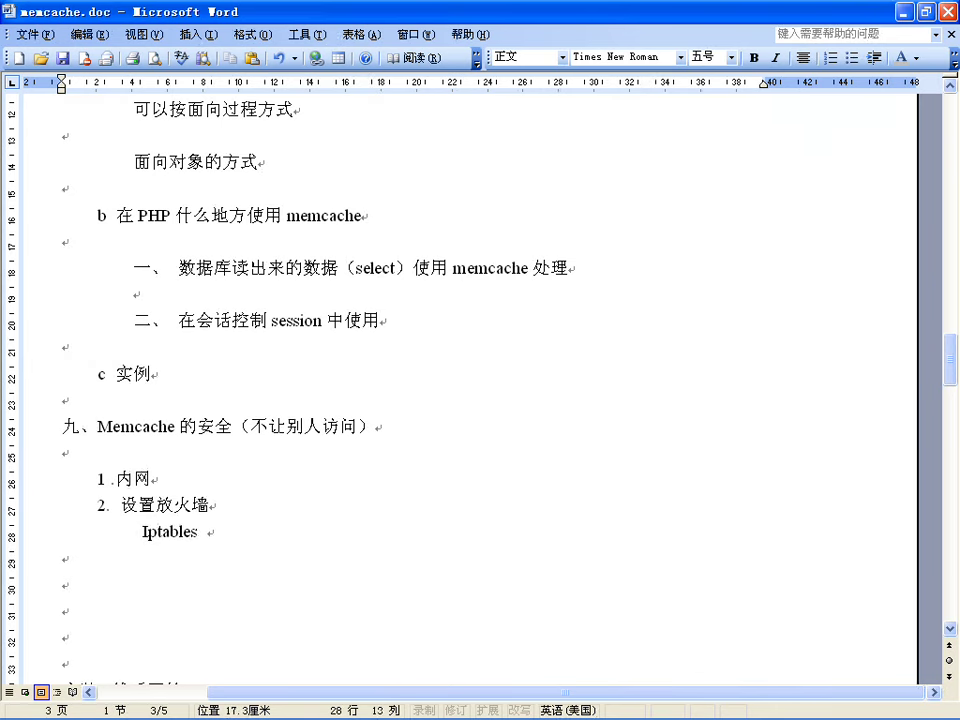
{"action": "type", "text": "-A"}
{"action": "type", "text": " Input"}
{"action": "key", "text": "BackSpace"}
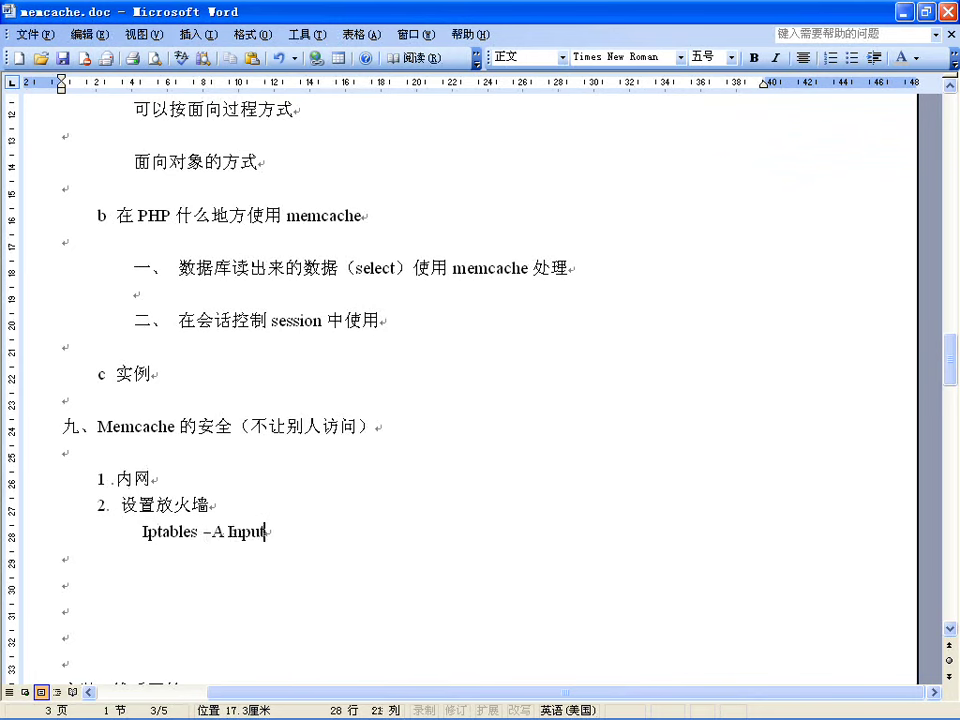
{"action": "key", "text": "BackSpace"}
{"action": "key", "text": "BackSpace"}
{"action": "key", "text": "BackSpace"}
{"action": "key", "text": "BackSpace"}
{"action": "type", "text": "NPU"}
{"action": "type", "text": "T "}
{"action": "type", "text": "-p "}
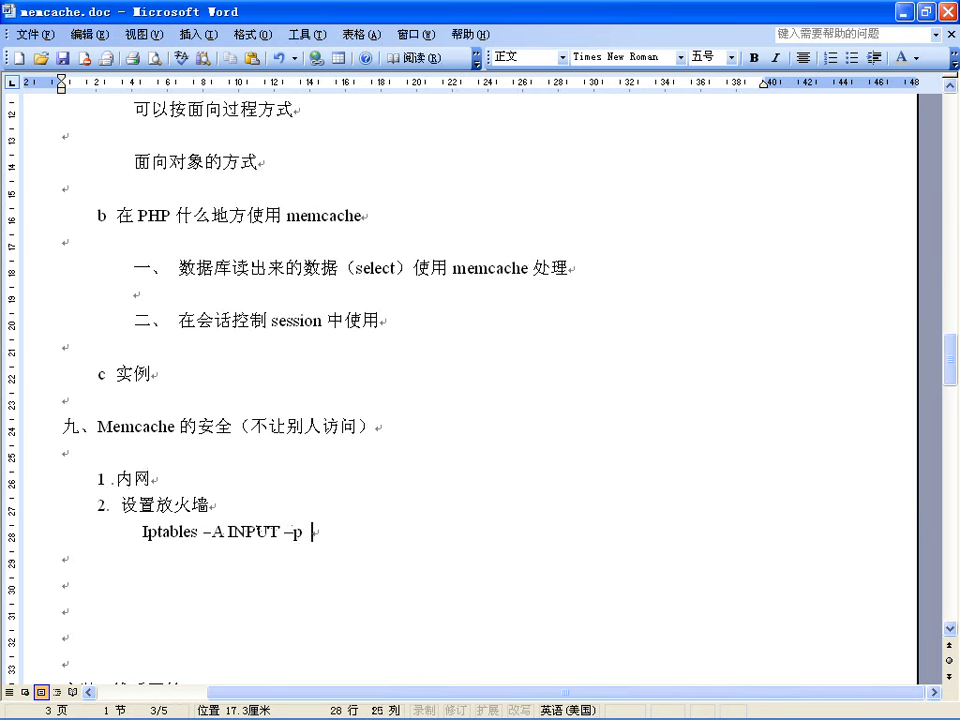
Step: Complete the firewall rule with tcp –s 192.168.1.111 –dport 11211 –j ACCEPT
{"action": "type", "text": "tcp "}
{"action": "type", "text": "-s"}
{"action": "type", "text": "192"}
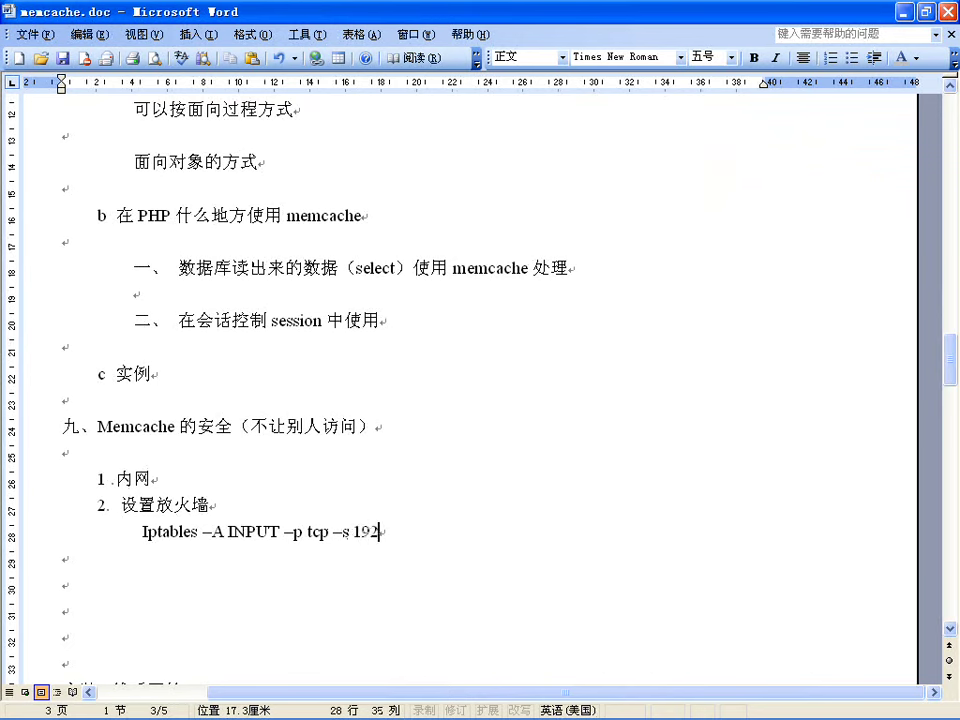
{"action": "type", "text": ",168.1.111 "}
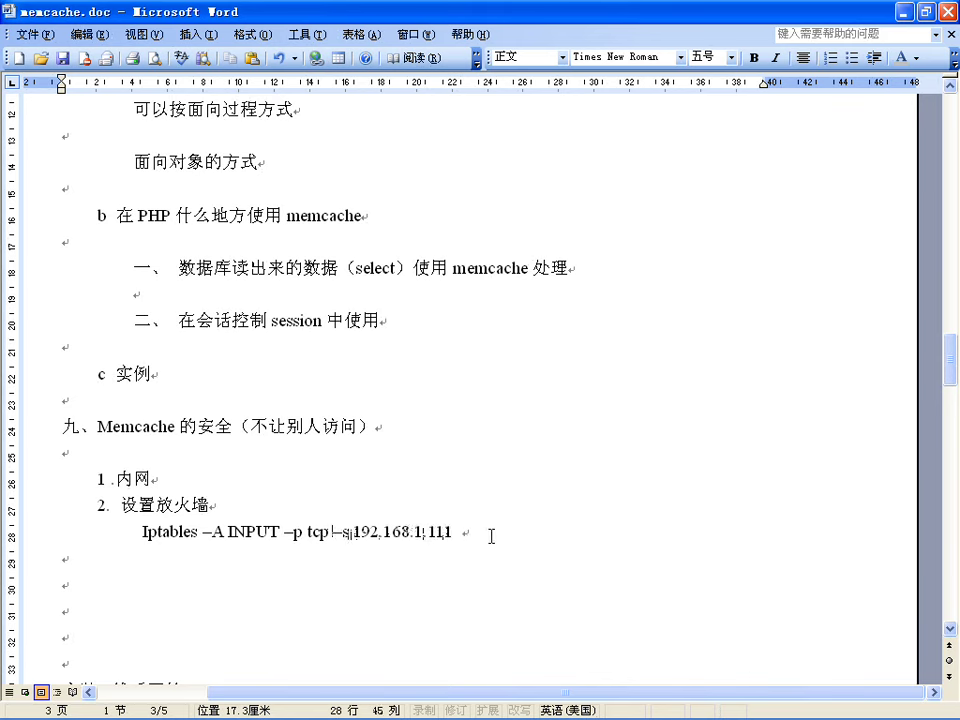
{"action": "type", "text": "--d"}
{"action": "type", "text": "port 1121"}
{"action": "type", "text": "1 -"}
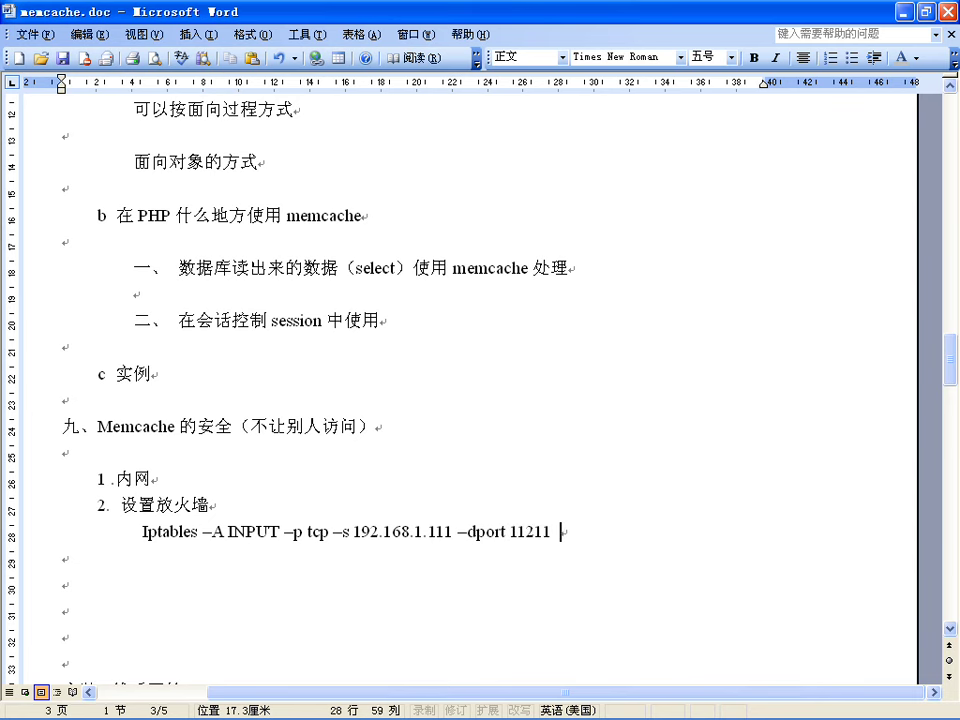
{"action": "type", "text": "-j ACCEPT"}
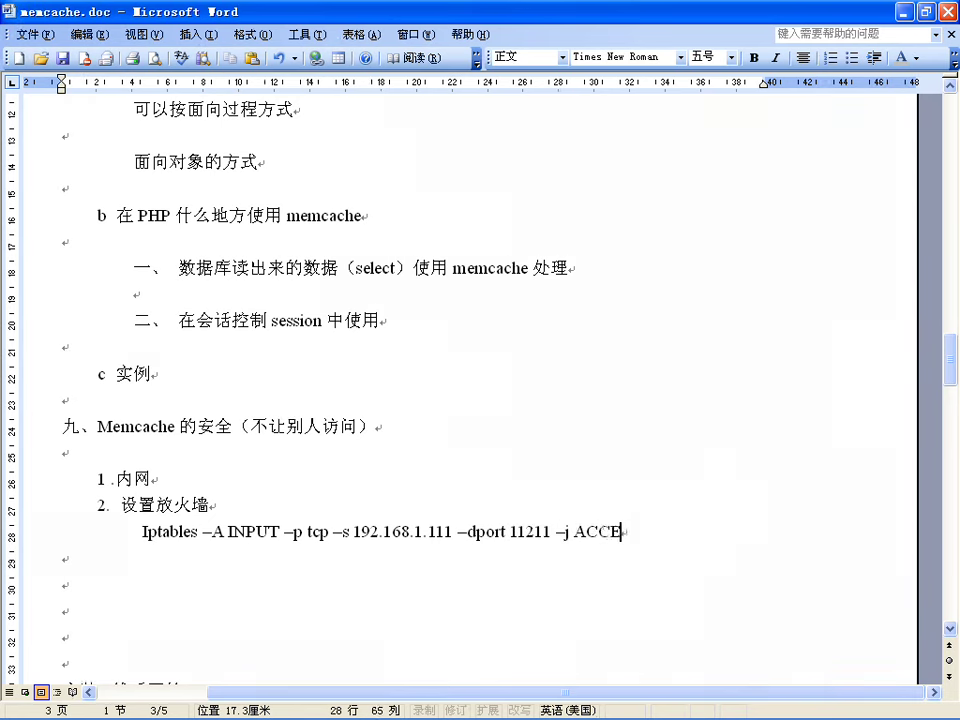
Step: Add a second rule line directly below the tcp rule: Iptables –A INPUT –p udp –s 192.168.1.111 –dpost 11211 –j ACCEPT
{"action": "key", "text": "Return"}
{"action": "key", "text": "Tab"}
{"action": "key", "text": "Tab"}
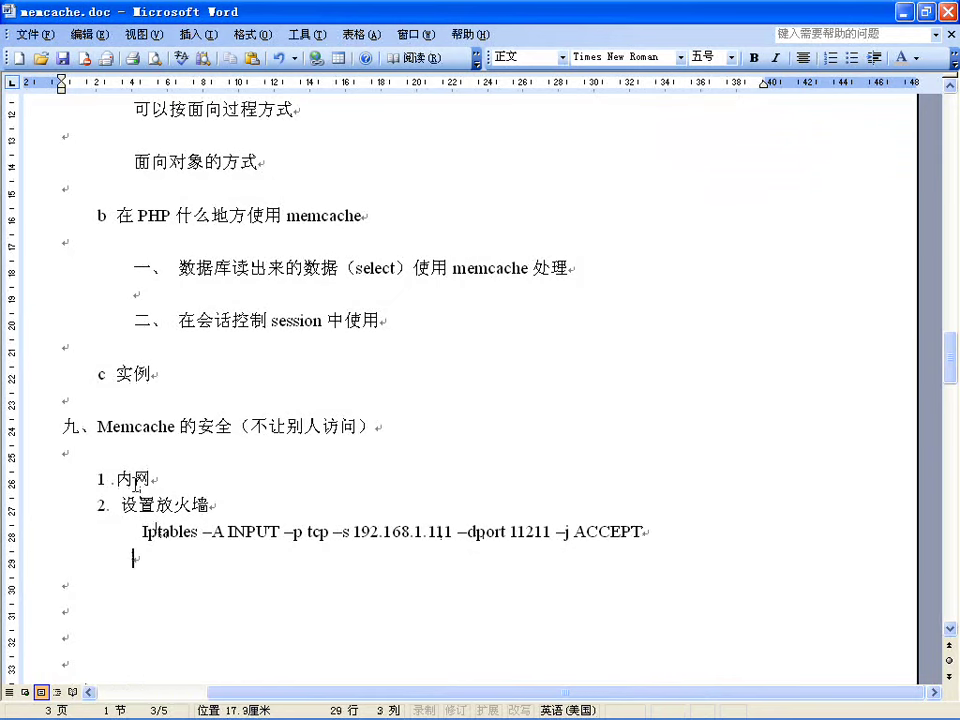
{"action": "left_click_drag", "start_coordinate": [143, 531], "coordinate": [640, 540]}
{"action": "left_click", "coordinate": [640, 537]}
{"action": "key", "text": "Return"}
{"action": "key", "text": "Tab"}
{"action": "key", "text": "Tab"}
{"action": "key", "text": "Tab"}
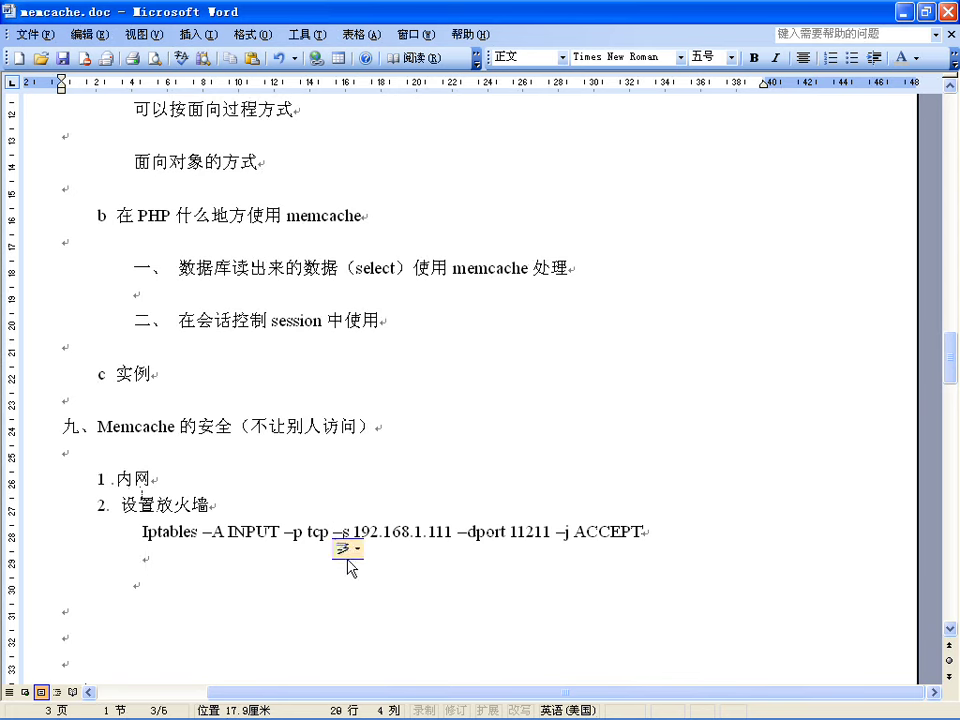
{"action": "type", "text": "Ipt"}
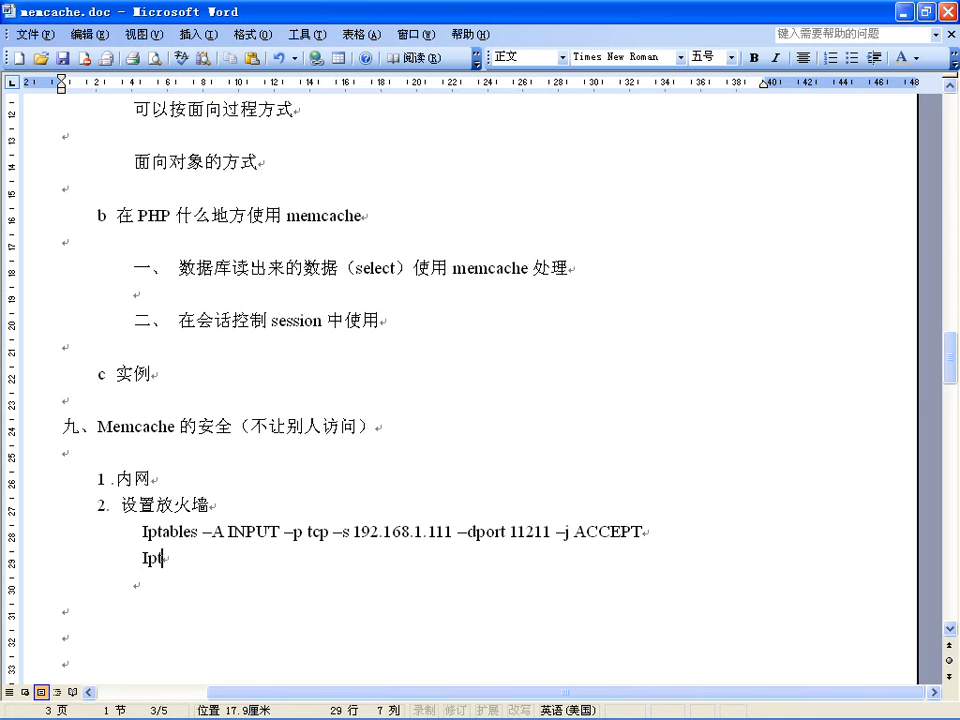
{"action": "type", "text": "ables -A INPUT "}
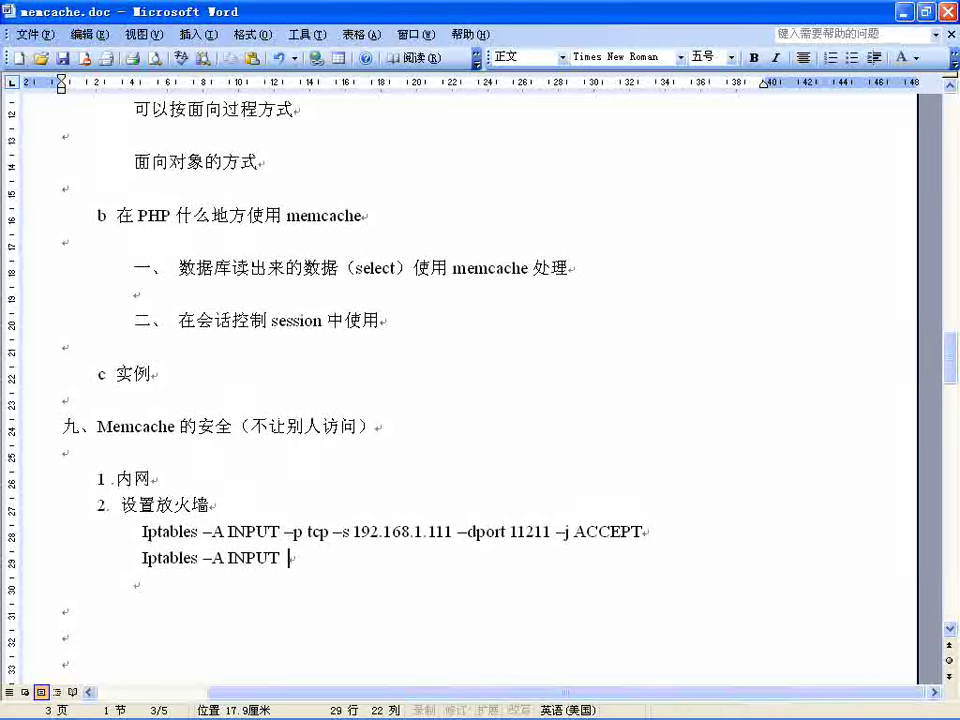
{"action": "type", "text": "-p udp "}
{"action": "type", "text": "-s "}
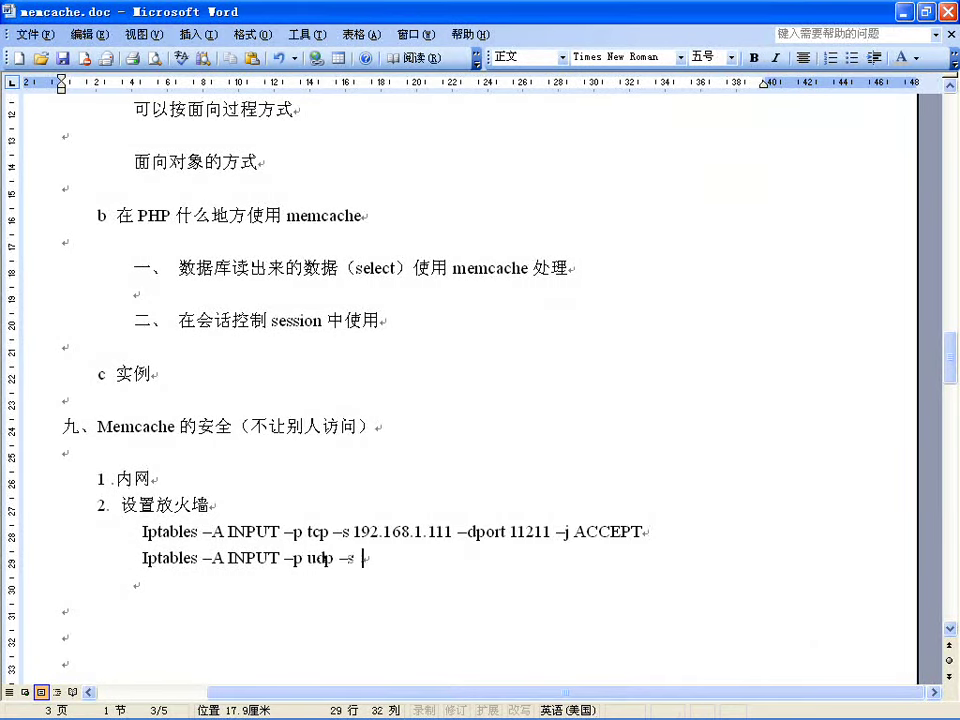
{"action": "type", "text": "192.168.1.11"}
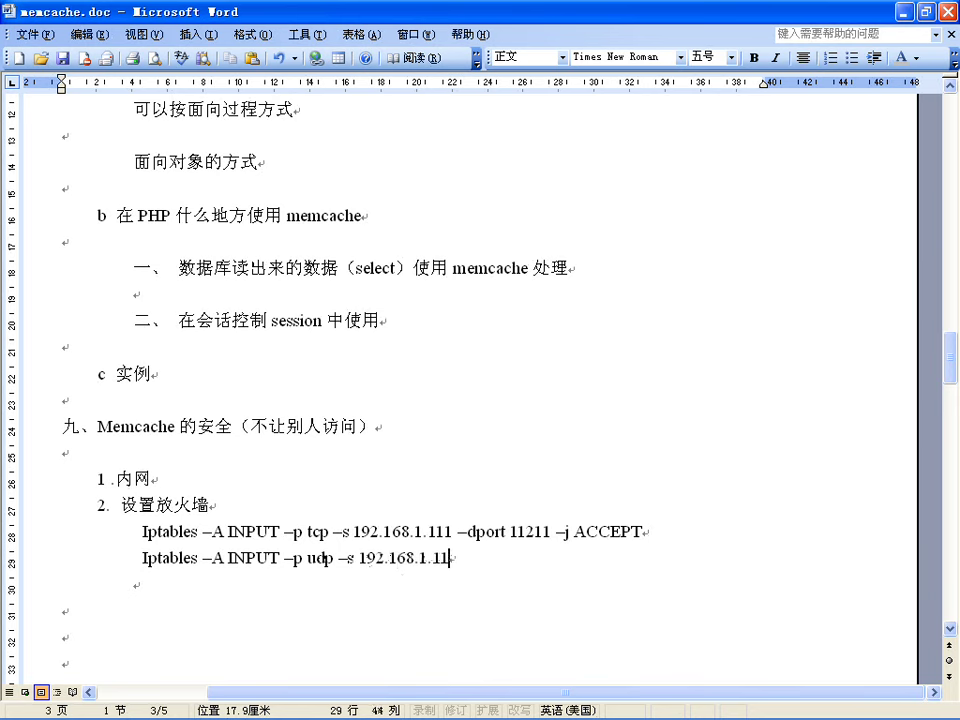
{"action": "type", "text": "1 --dpost "}
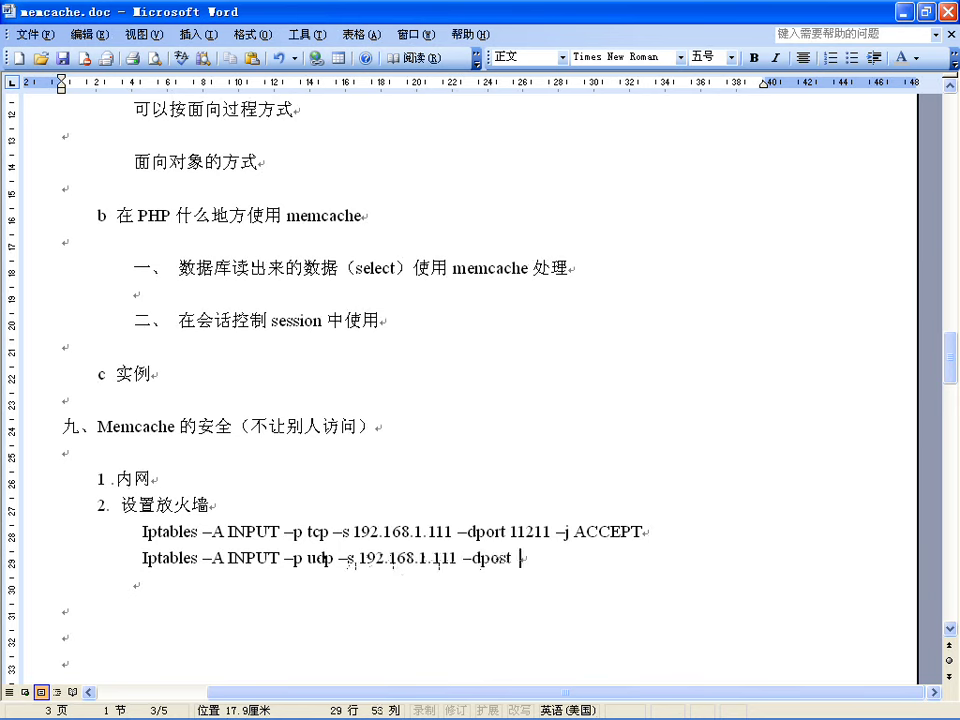
{"action": "type", "text": "11211 -j ACCEPT"}
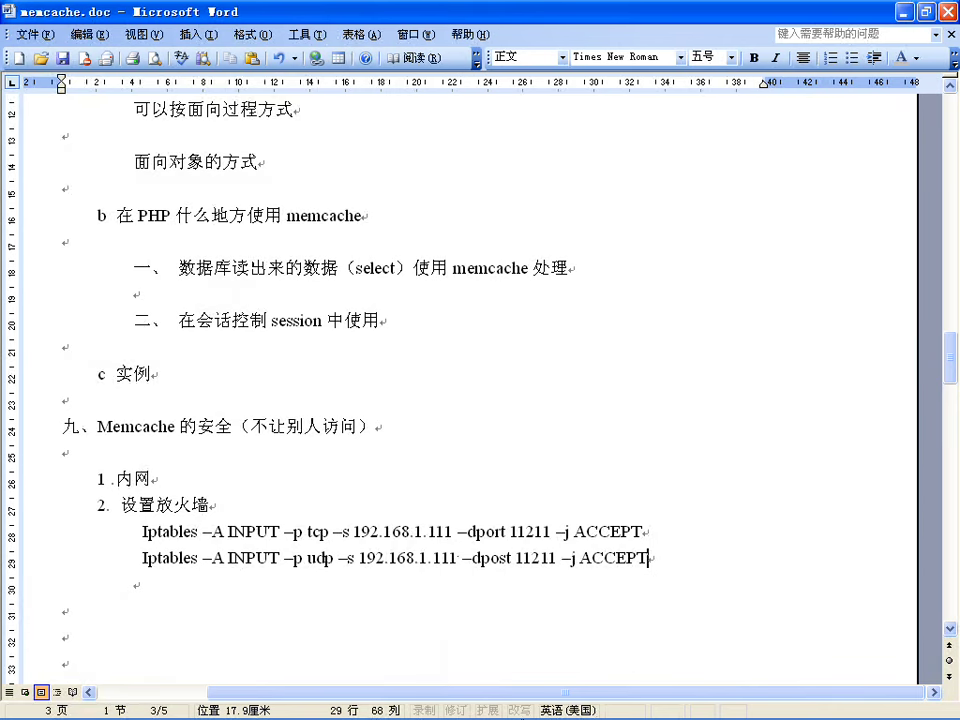
Step: Review the notes on where PHP uses memcache and the Memcache security section, highlighting the passages under discussion
{"action": "left_click", "coordinate": [537, 458]}
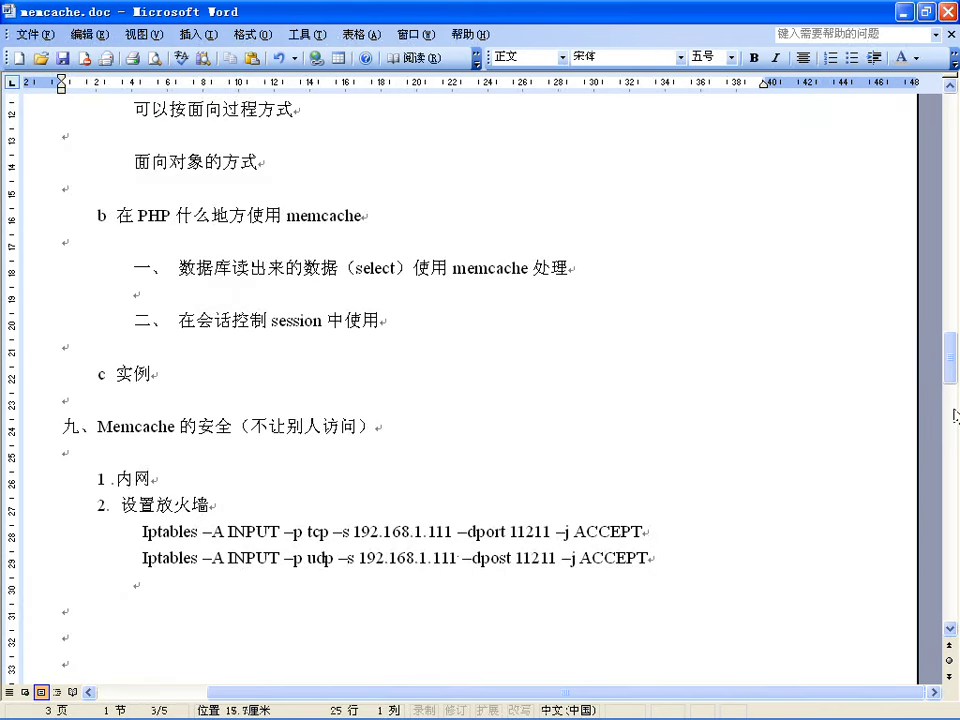
{"action": "mouse_move", "coordinate": [952, 370]}
{"action": "left_mouse_down"}
{"action": "mouse_move", "coordinate": [952, 332]}
{"action": "mouse_move", "coordinate": [945, 358]}
{"action": "left_mouse_up"}
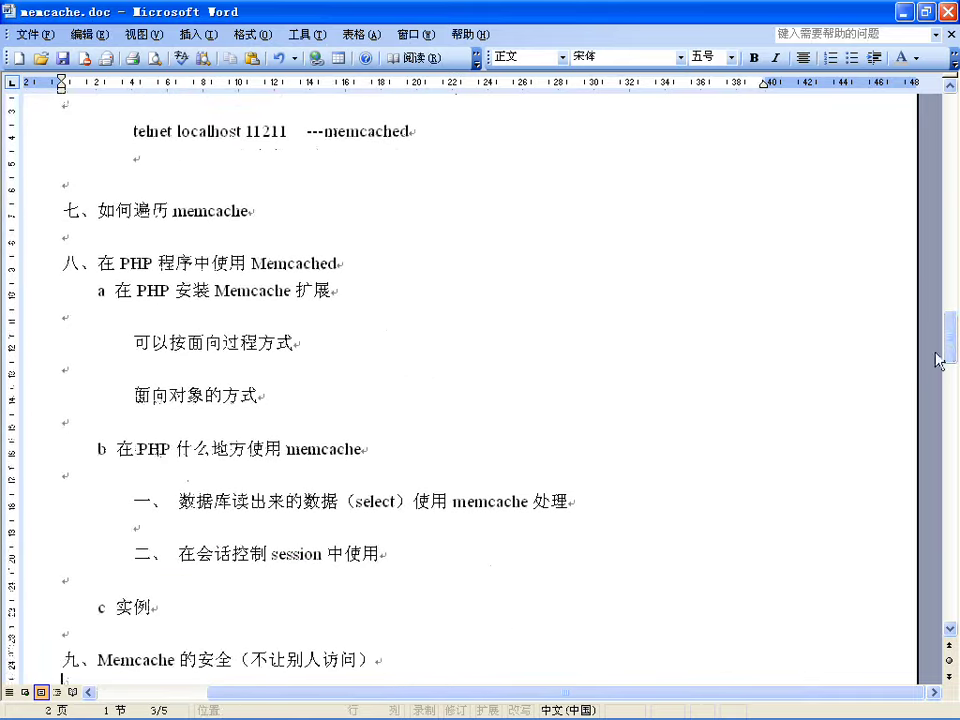
{"action": "left_click_drag", "start_coordinate": [234, 500], "coordinate": [276, 500]}
{"action": "left_click_drag", "start_coordinate": [214, 553], "coordinate": [168, 553]}
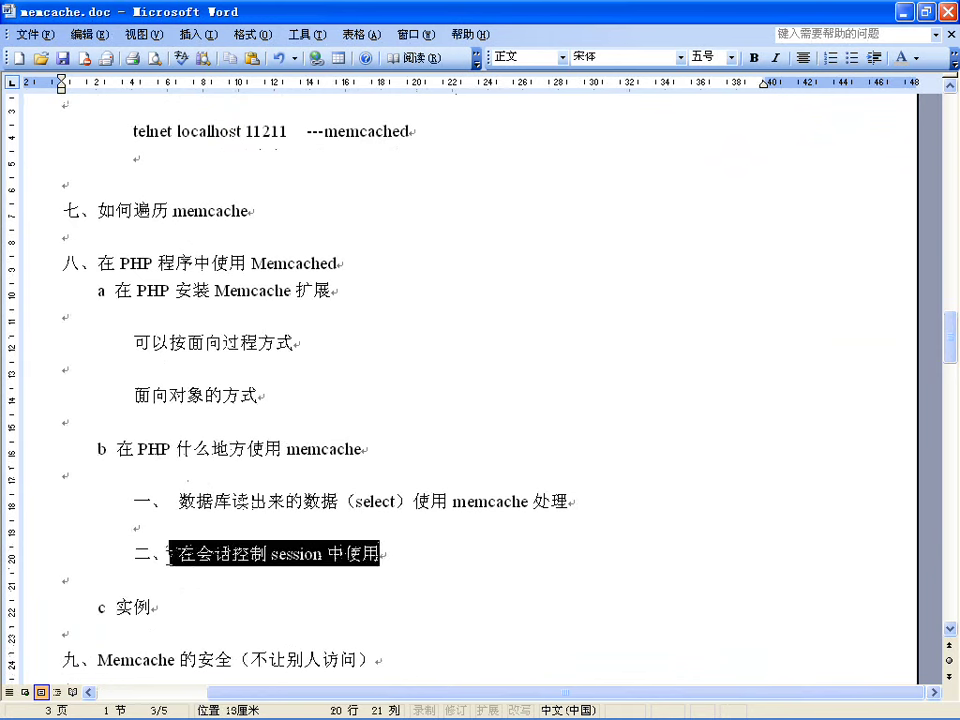
{"action": "left_click", "coordinate": [431, 555]}
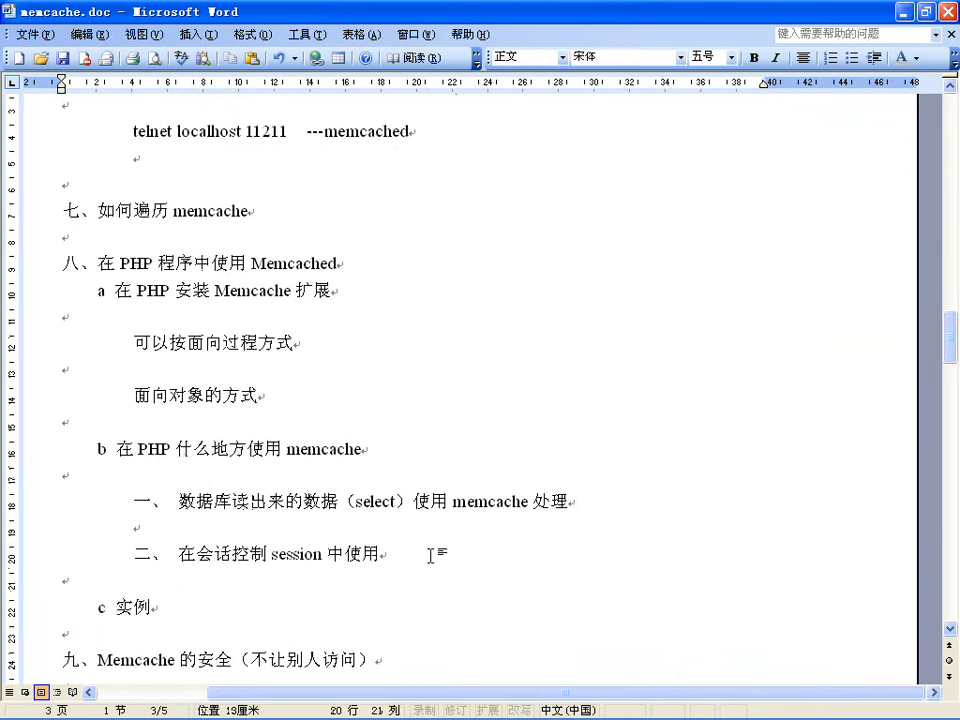
{"action": "left_click_drag", "start_coordinate": [953, 357], "coordinate": [953, 345]}
{"action": "left_click_drag", "start_coordinate": [90, 364], "coordinate": [416, 563]}
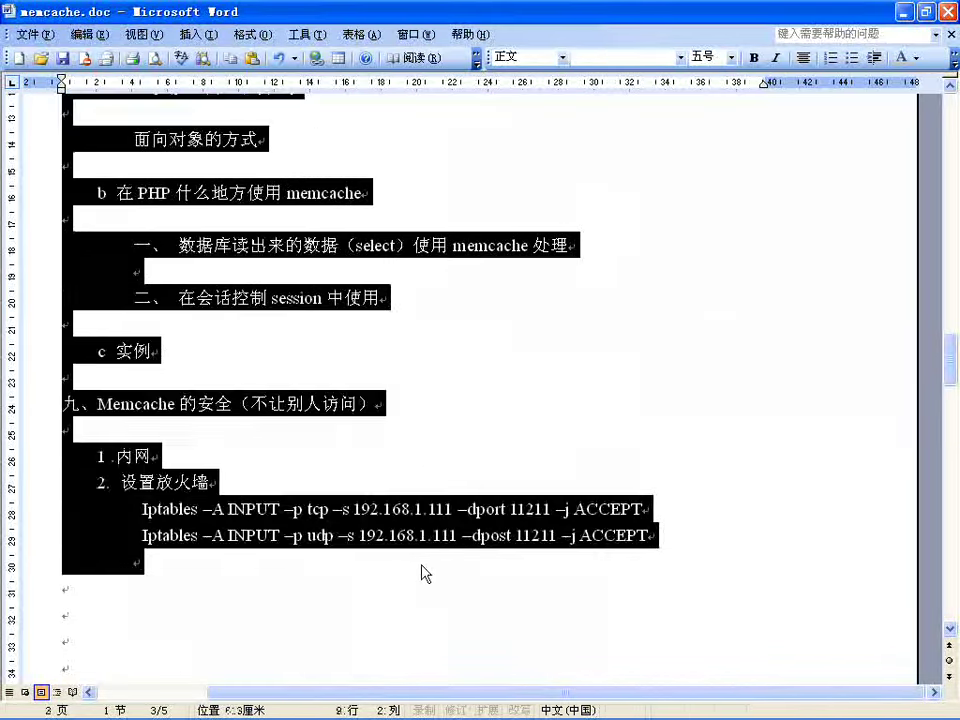
{"action": "left_click", "coordinate": [135, 563]}
Step: Return to the Memcache 概述 section at the document's beginning, look it over and leave the Word document
{"action": "left_click_drag", "start_coordinate": [955, 366], "coordinate": [951, 112]}
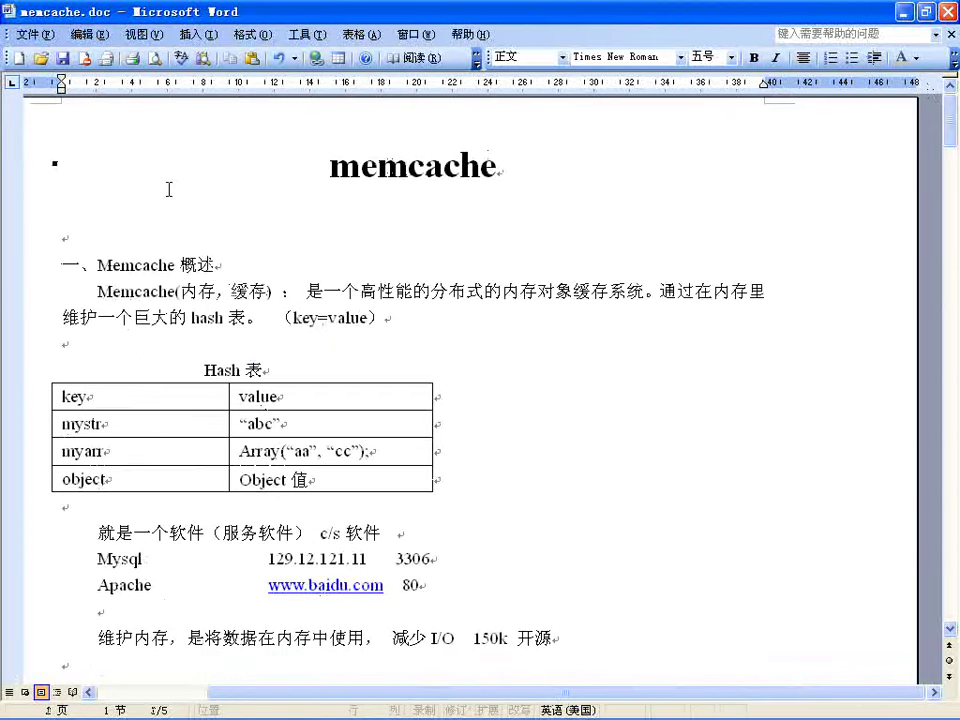
{"action": "left_click", "coordinate": [108, 291]}
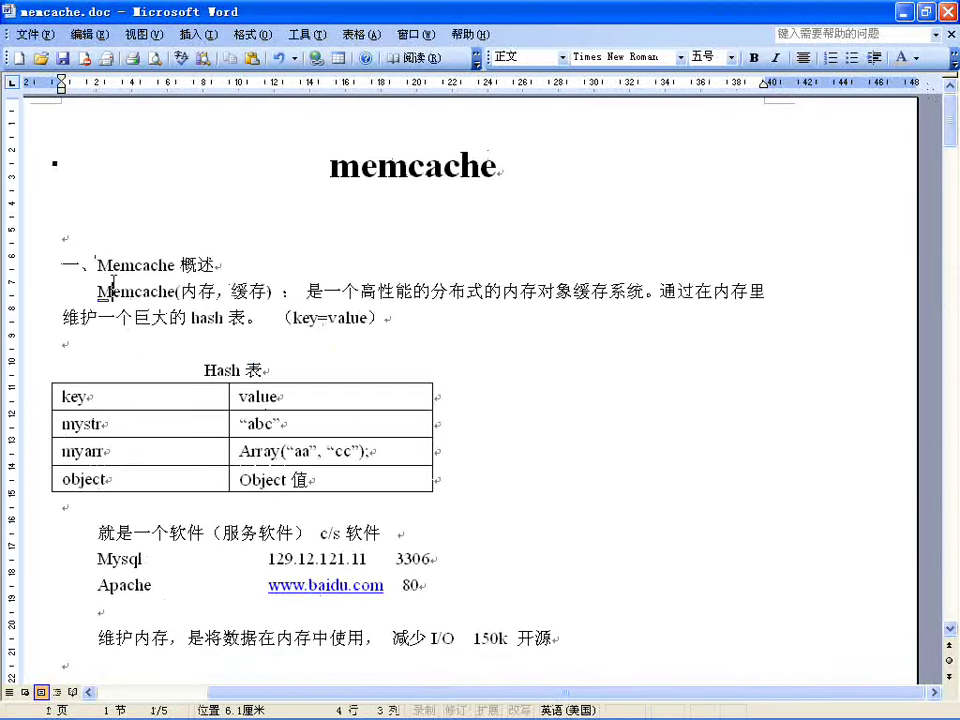
{"action": "left_click", "coordinate": [66, 242]}
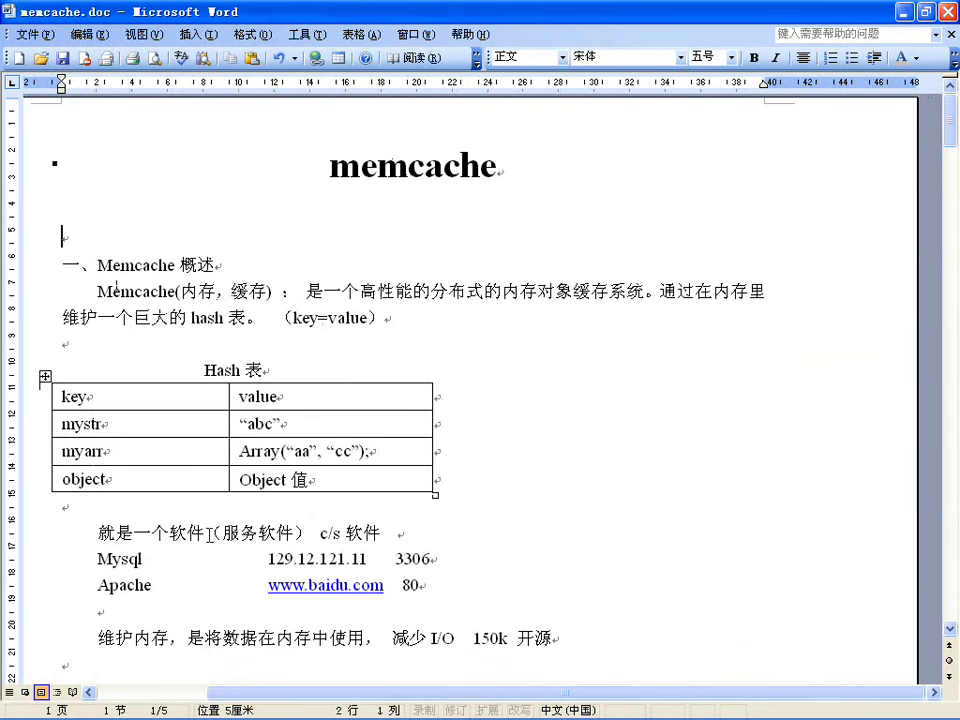
{"action": "left_click", "coordinate": [134, 708]}
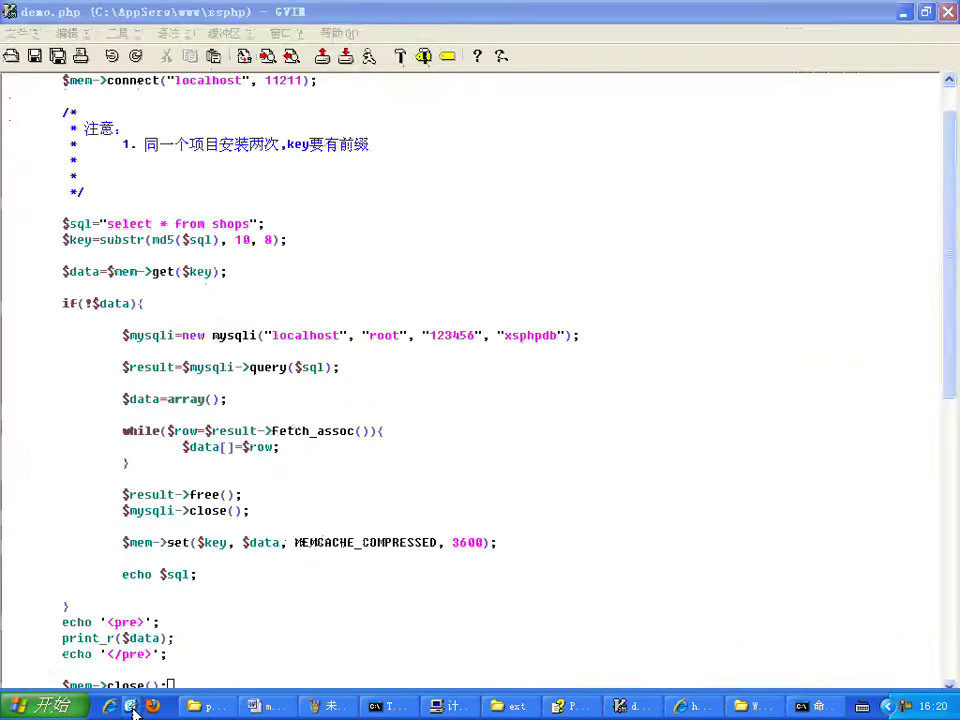